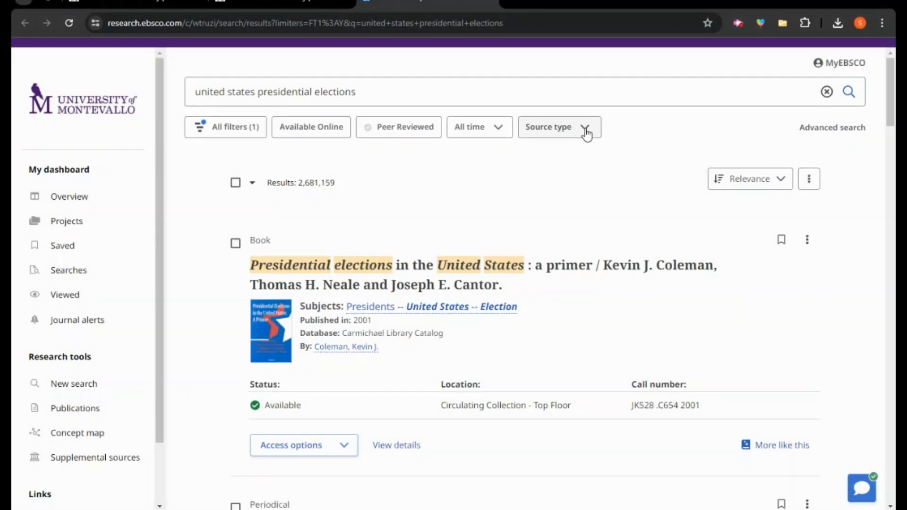
- Filter the search results to the source types eBooks and Books
click(585, 131)
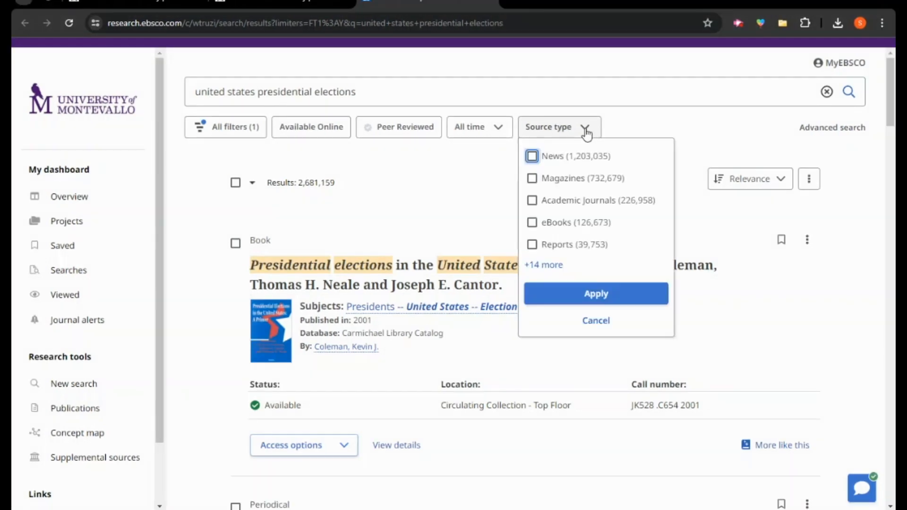
click(532, 223)
click(543, 264)
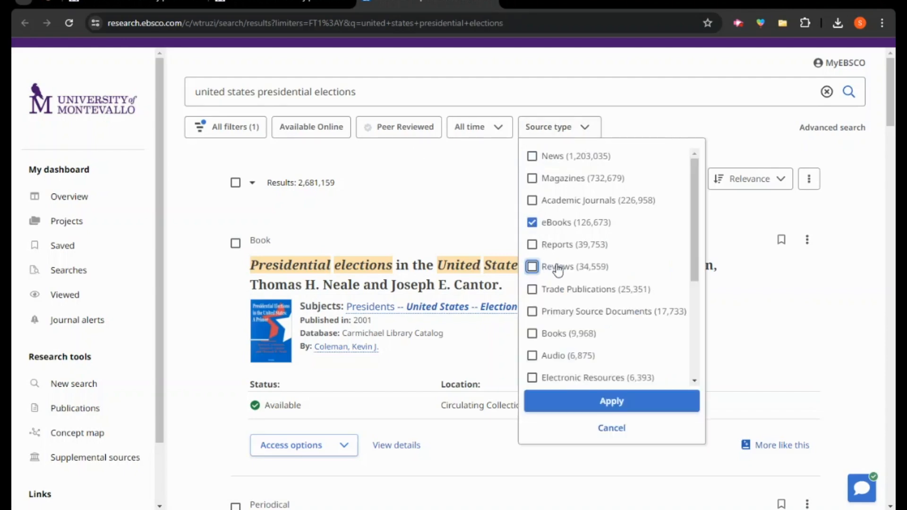
click(533, 334)
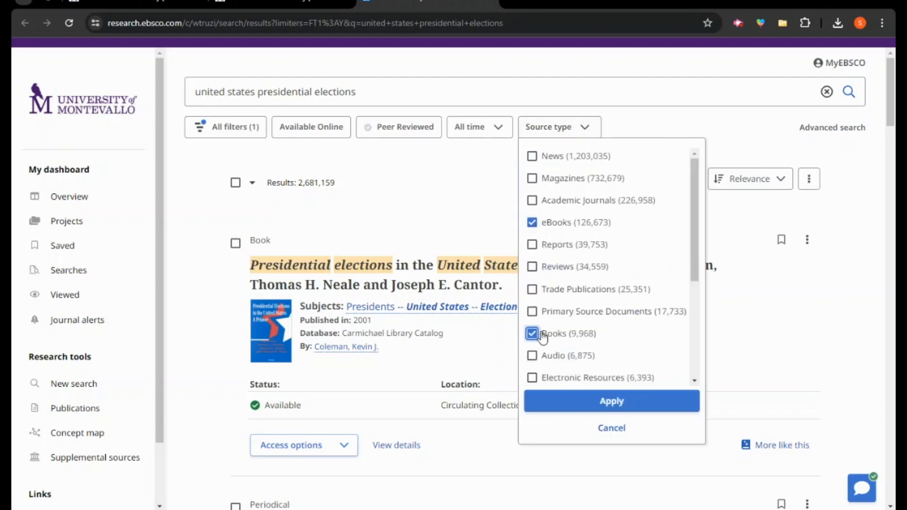
click(643, 404)
- Open the eBook "A Short History of Presidential Election Crises" from the results and save it to Zotero
scroll(321, 287, down, 5)
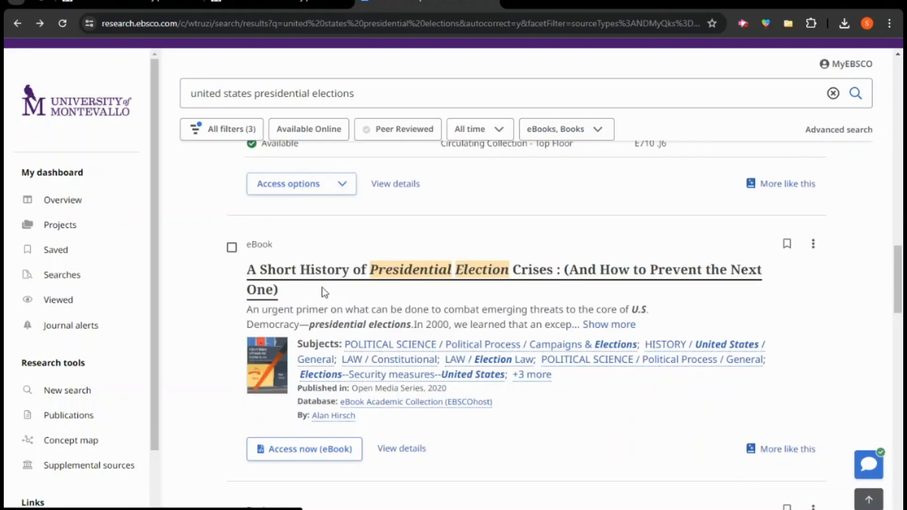
click(344, 281)
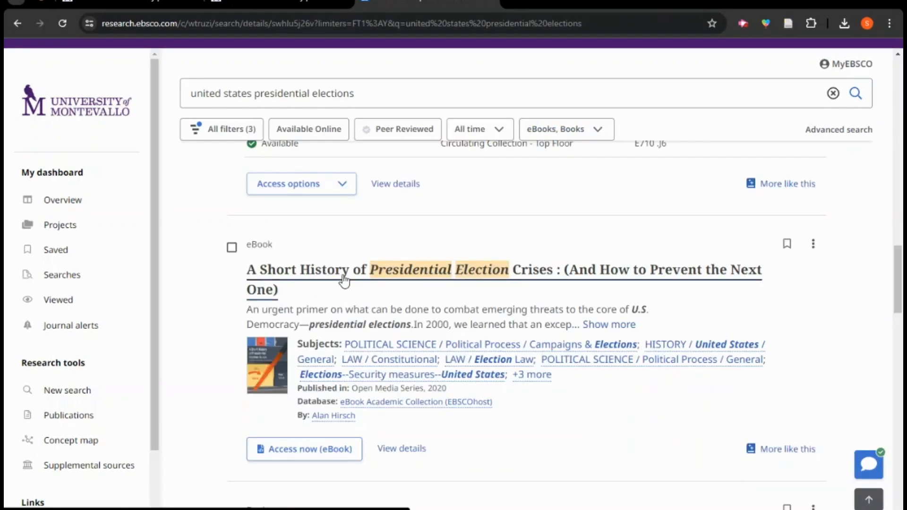
click(788, 23)
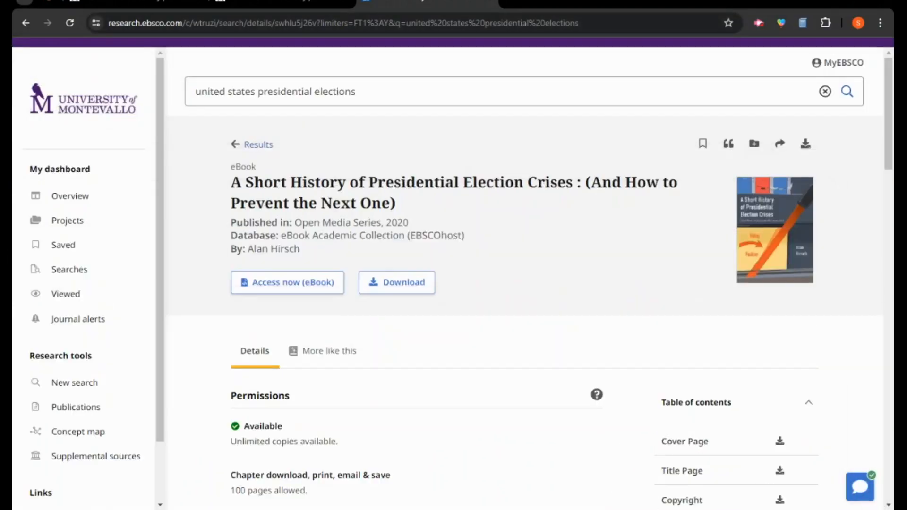
- Return to the results, replace the eBooks and Books source types with Academic Journals, and limit the list to peer-reviewed items
click(252, 144)
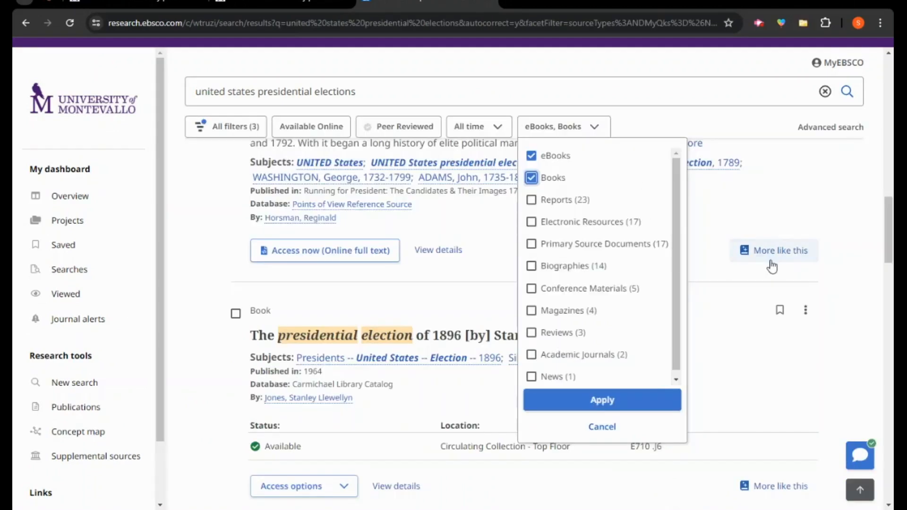
click(533, 156)
click(543, 181)
scroll(576, 308, down, 1)
click(533, 349)
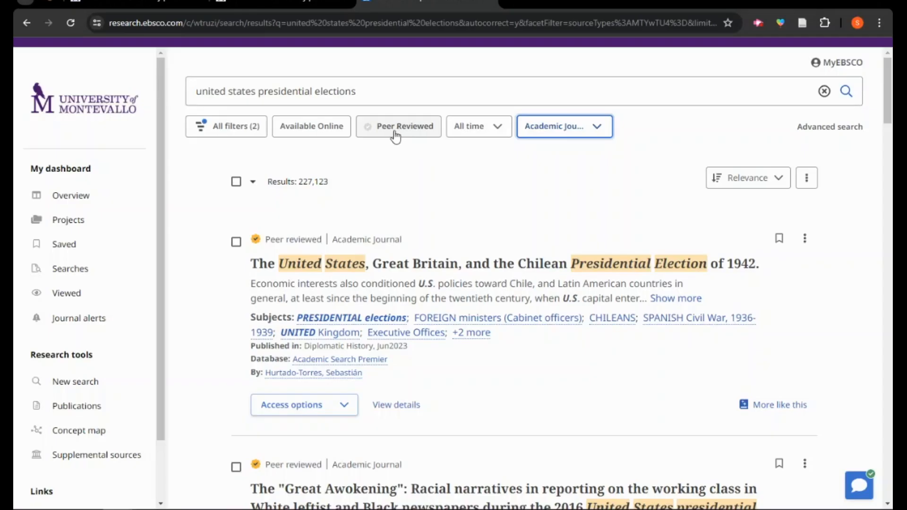
click(398, 128)
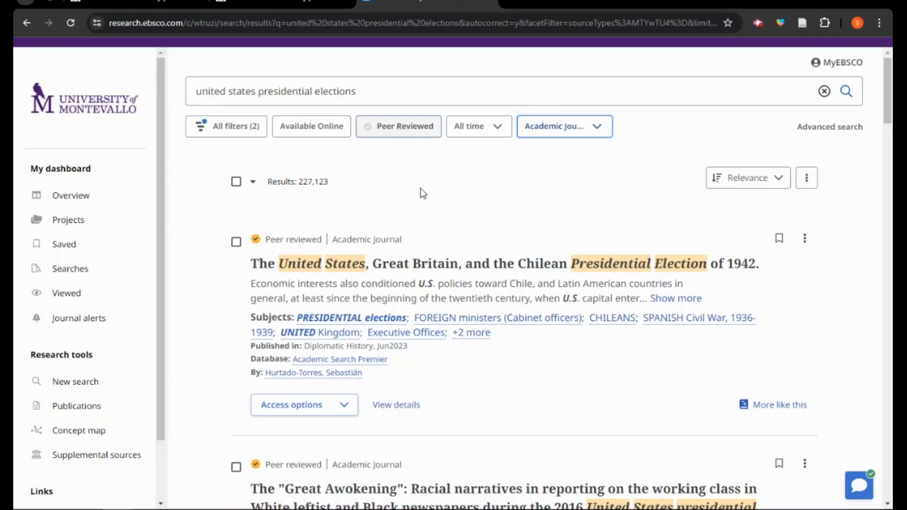
- Open the article "280 characters to the White House" and save it to My Library in Zotero
scroll(506, 321, down, 10)
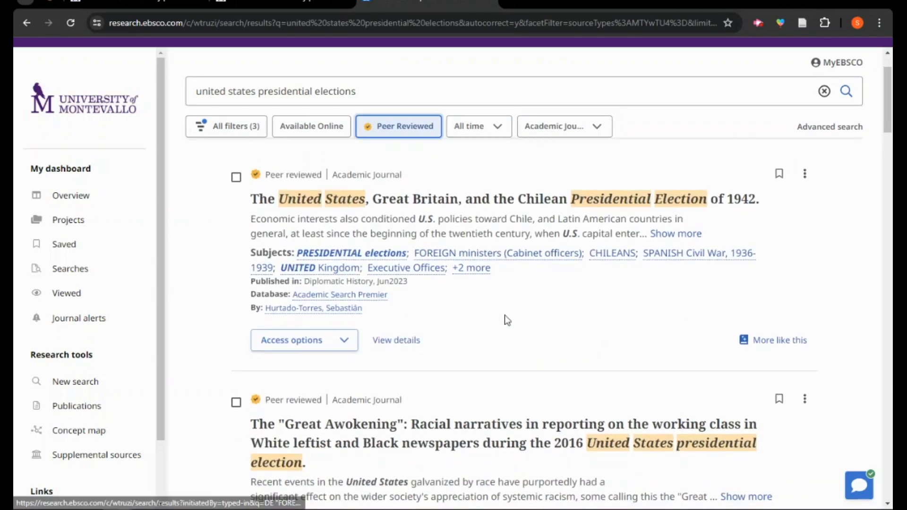
scroll(505, 316, down, 2)
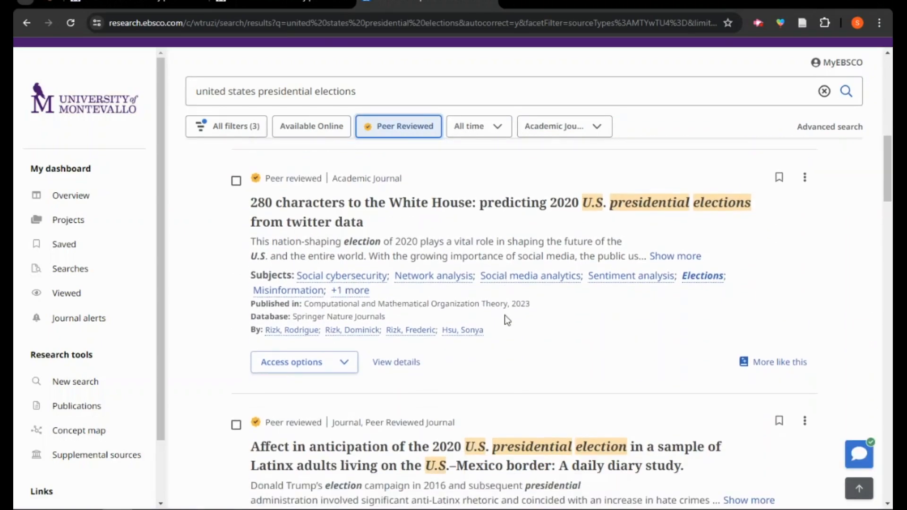
click(427, 213)
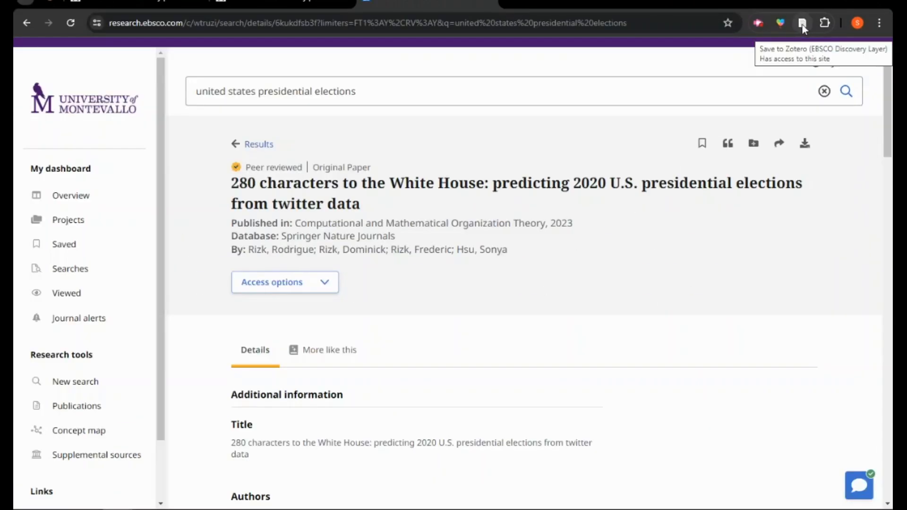
click(802, 24)
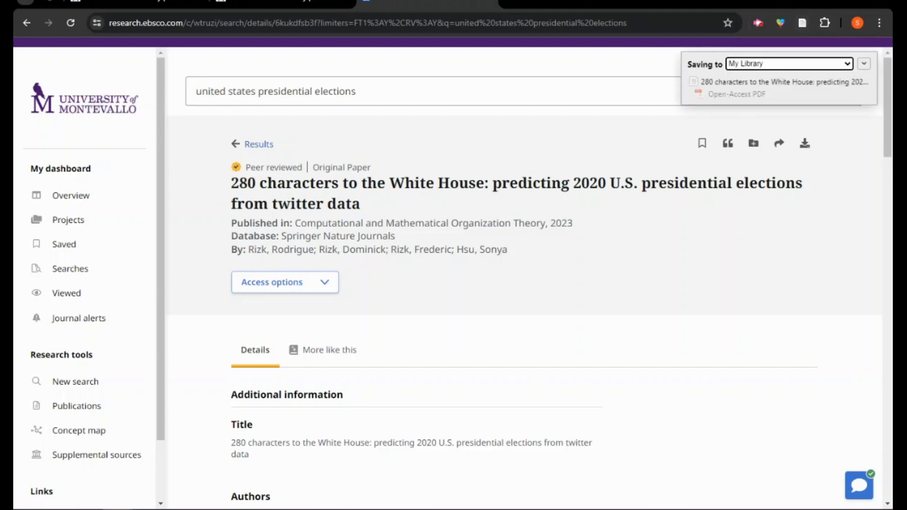
- Go back to the peer-reviewed results list and bring up the Zotero item selection for it
drag(331, 509, 464, 40)
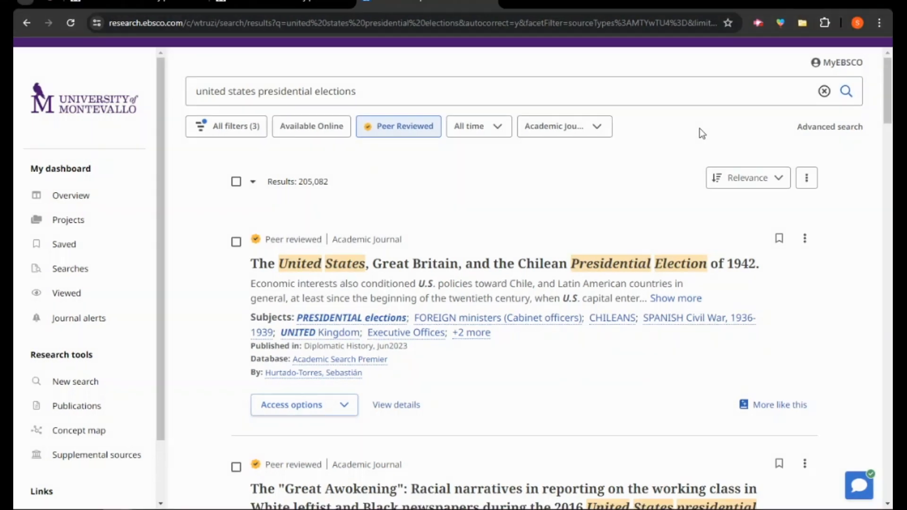
scroll(812, 360, down, 1)
scroll(811, 360, up, 1)
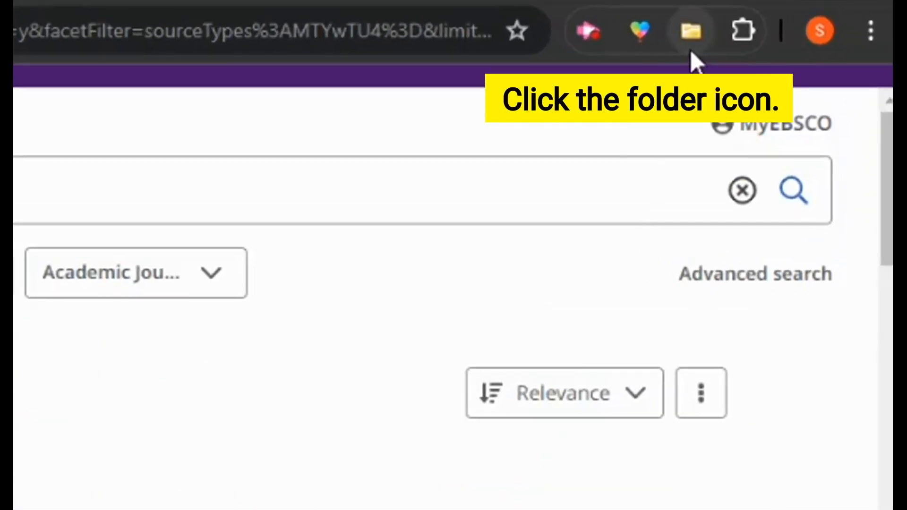
click(693, 31)
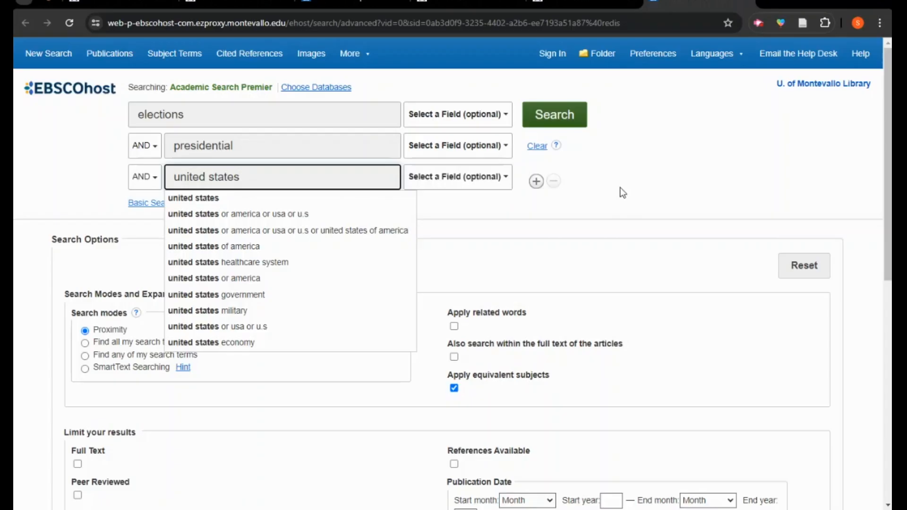
- Search Academic Search Premier for elections AND presidential AND united states, and save "Partisan Balance and Bias in Network Coverage" to Zotero
click(619, 192)
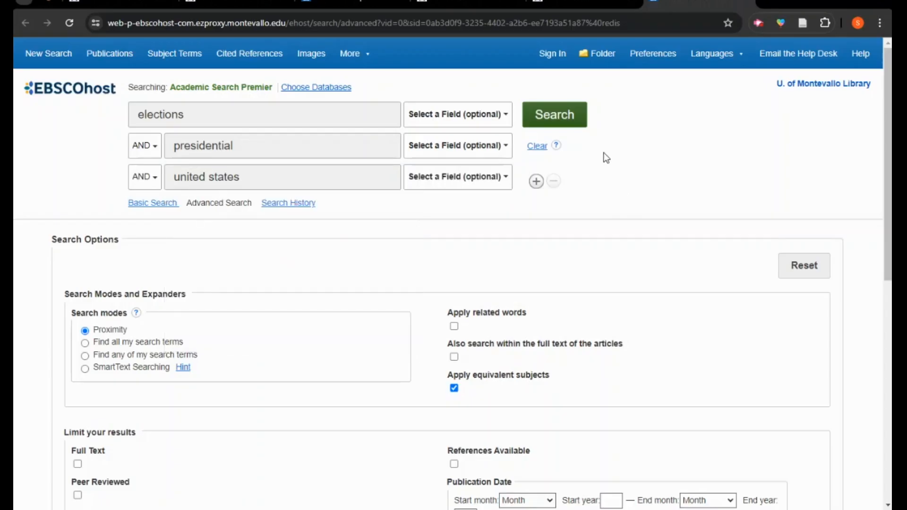
click(570, 123)
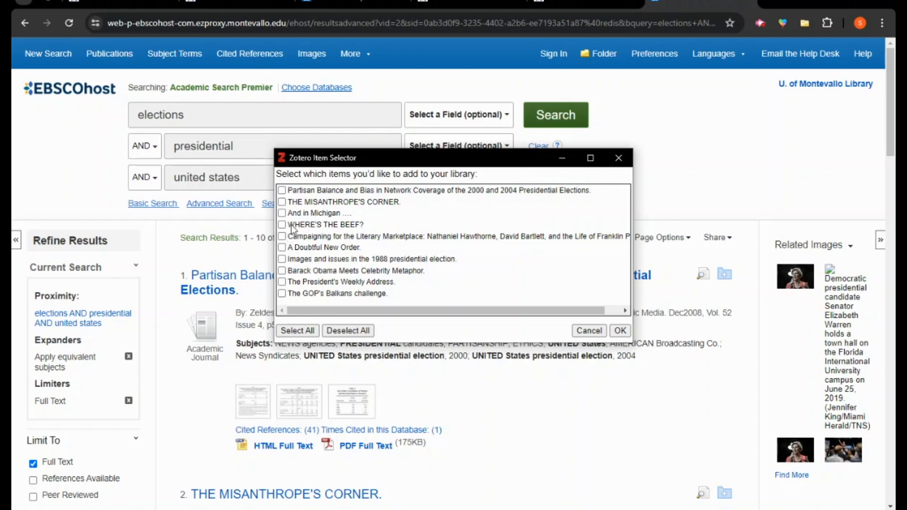
click(282, 191)
click(620, 330)
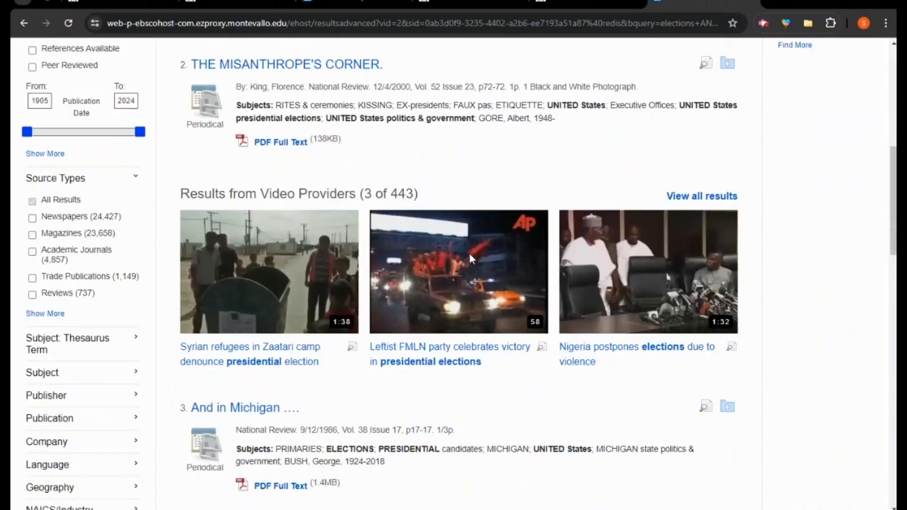
- Open the record "Images and issues in the 1988 presidential election" from the EBSCOhost result list
scroll(470, 256, down, 8)
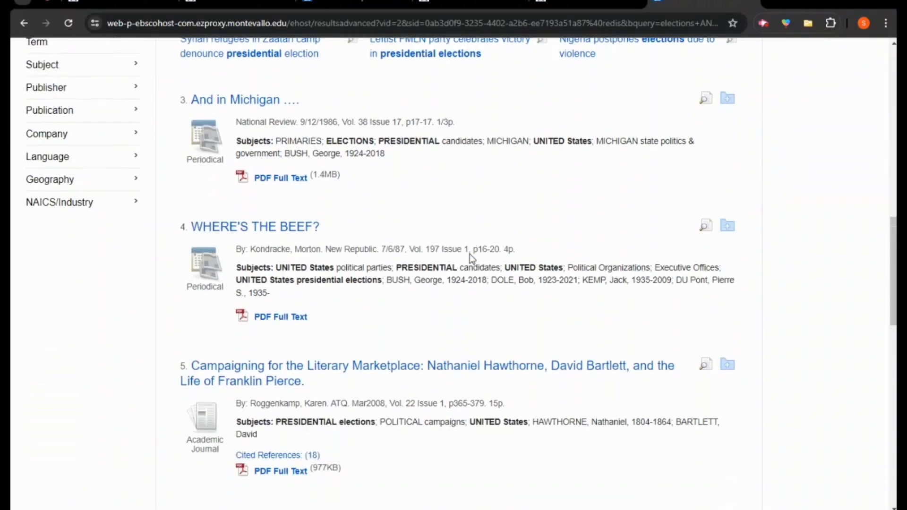
scroll(470, 254, down, 8)
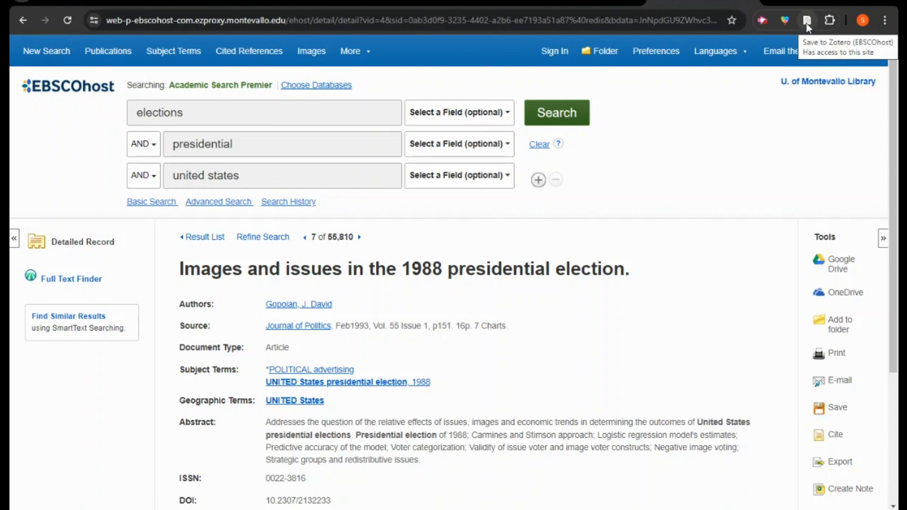
- Open Project MUSE from the library's databases under P and bring up the Zotero item selection for its presidential elections results
click(570, 2)
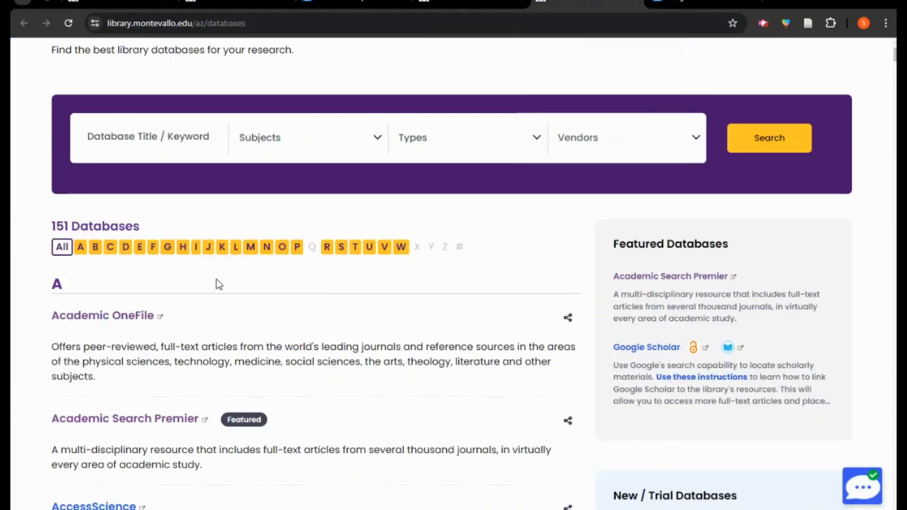
click(297, 247)
scroll(118, 381, down, 2)
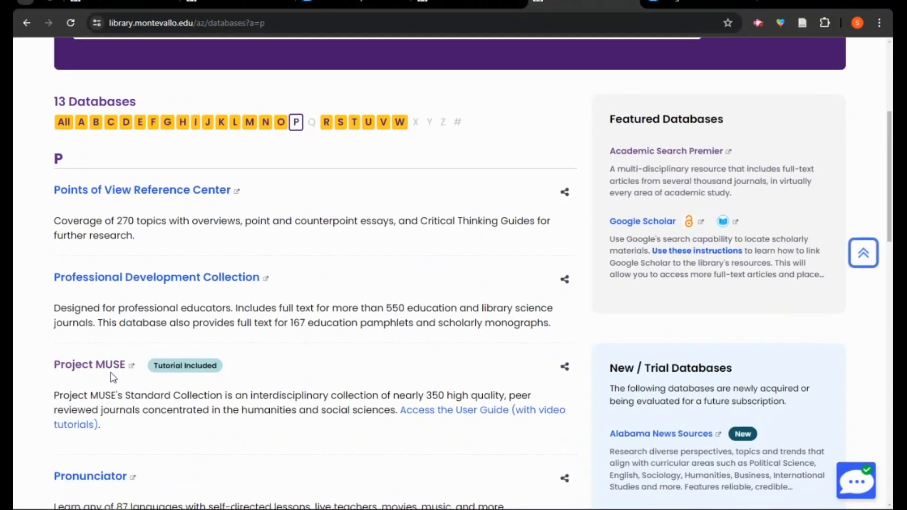
click(132, 366)
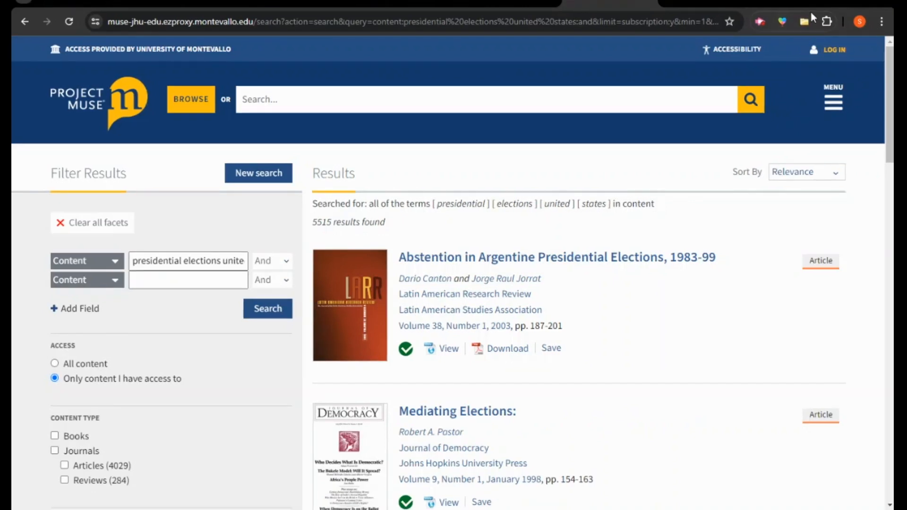
click(806, 22)
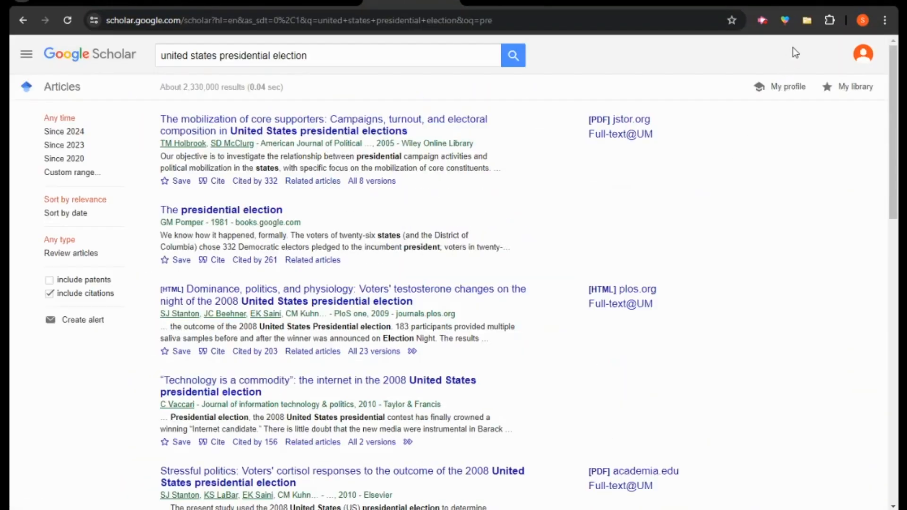
- View the Zotero item selection for the Google Scholar results and dismiss it without adding anything
click(808, 21)
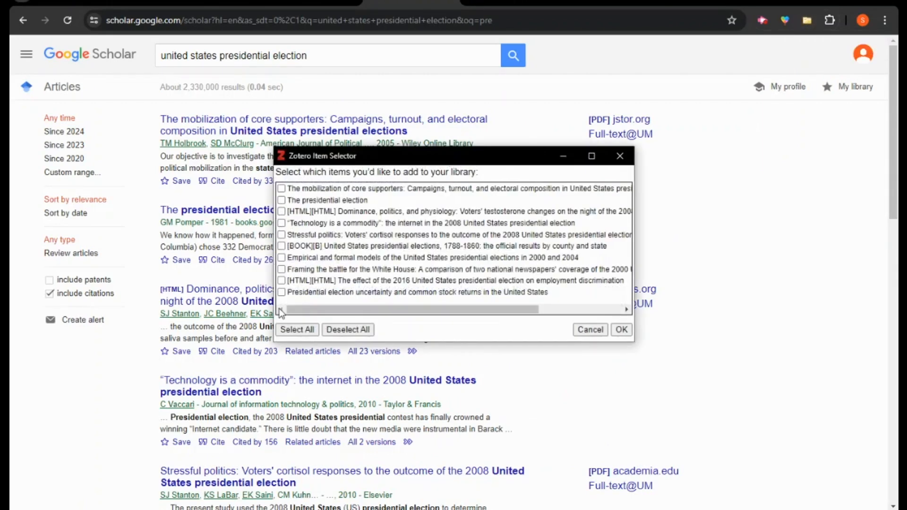
click(621, 155)
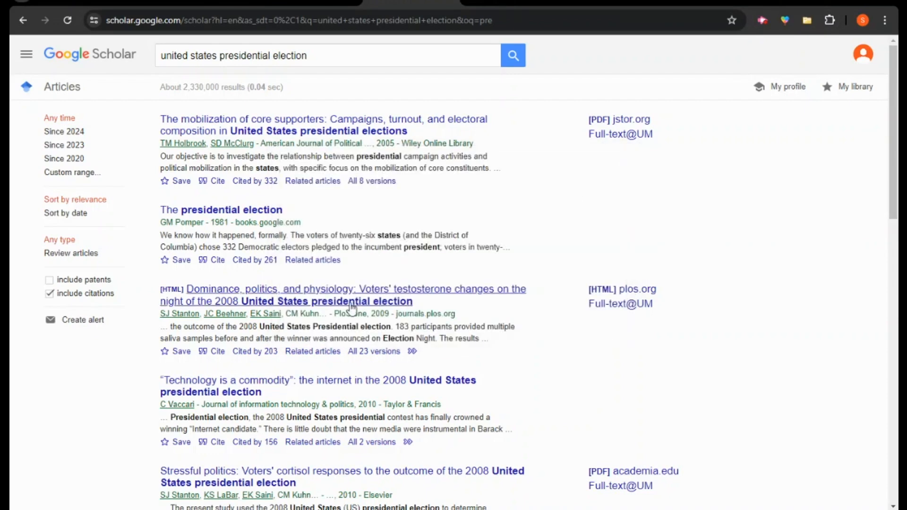
- Open the library's full text of "Stressful politics: Voters' cortisol responses" at Science Direct and save the article to Zotero
click(604, 363)
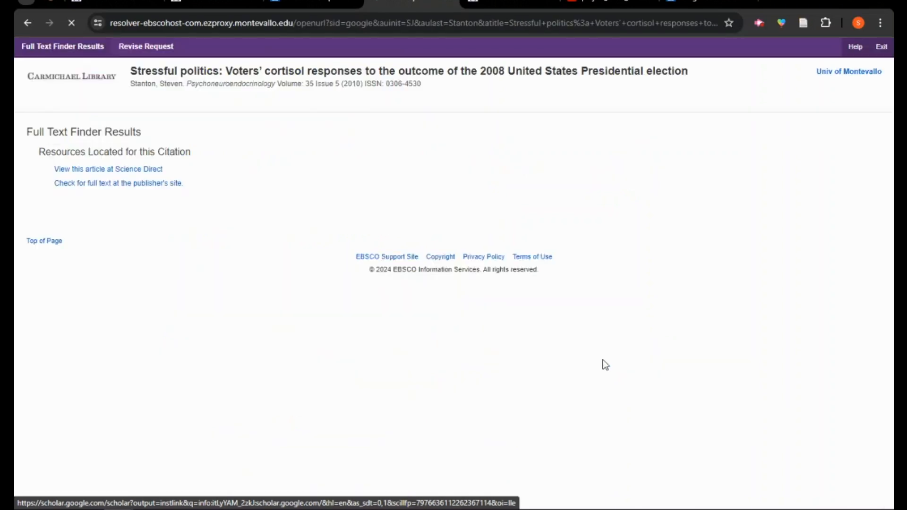
click(133, 169)
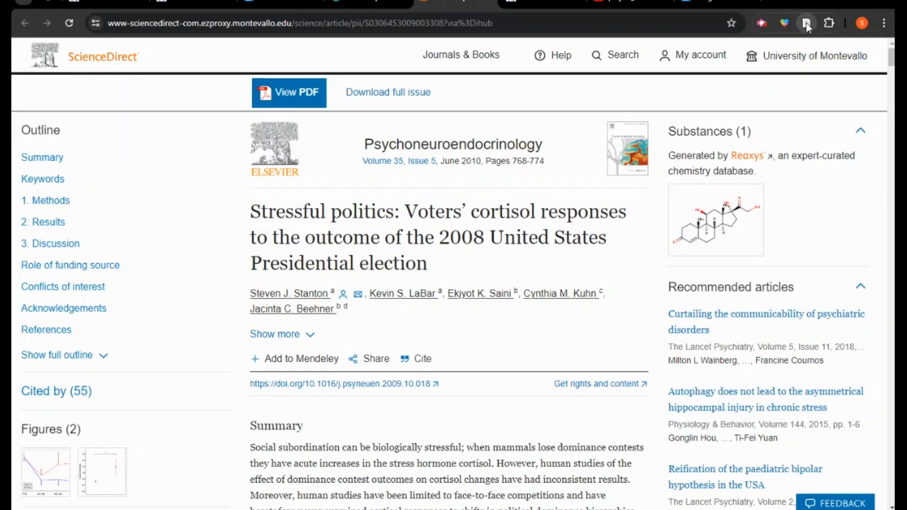
click(807, 23)
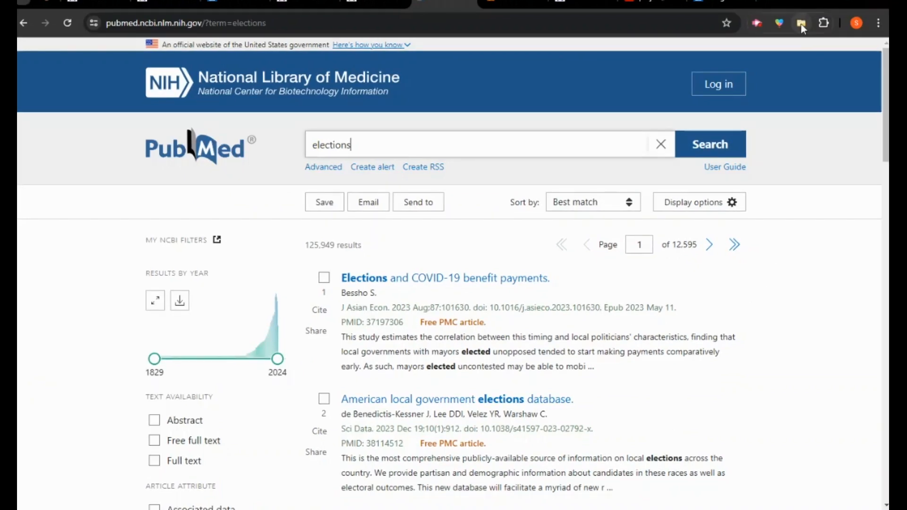
- View the Zotero item selection for the PubMed elections results and dismiss it without adding anything
click(802, 25)
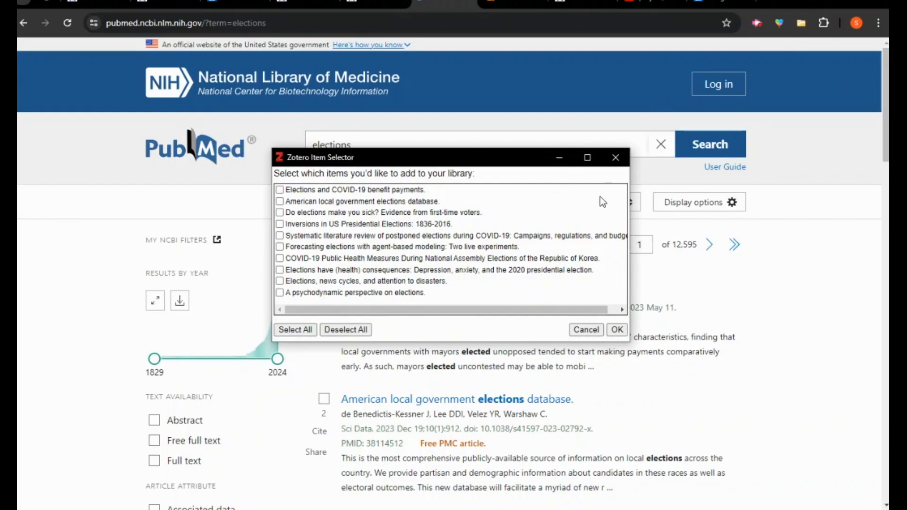
click(615, 157)
- Open the PubMed article "Do elections make you sick? Evidence from first-time voters" from the results
scroll(687, 260, down, 7)
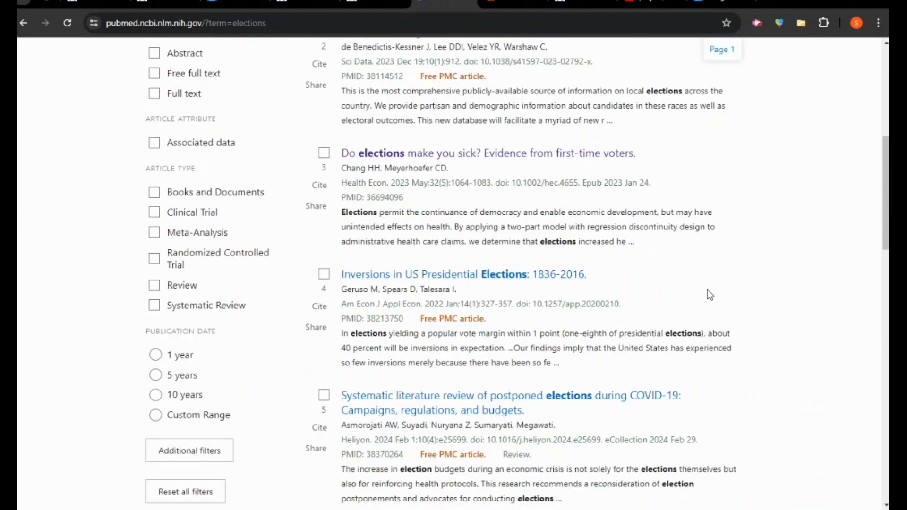
scroll(633, 288, down, 2)
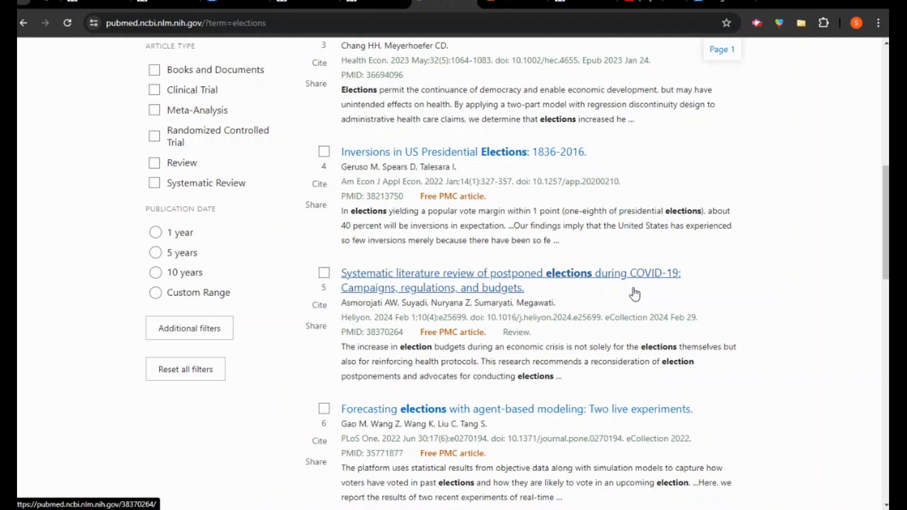
scroll(635, 294, up, 4)
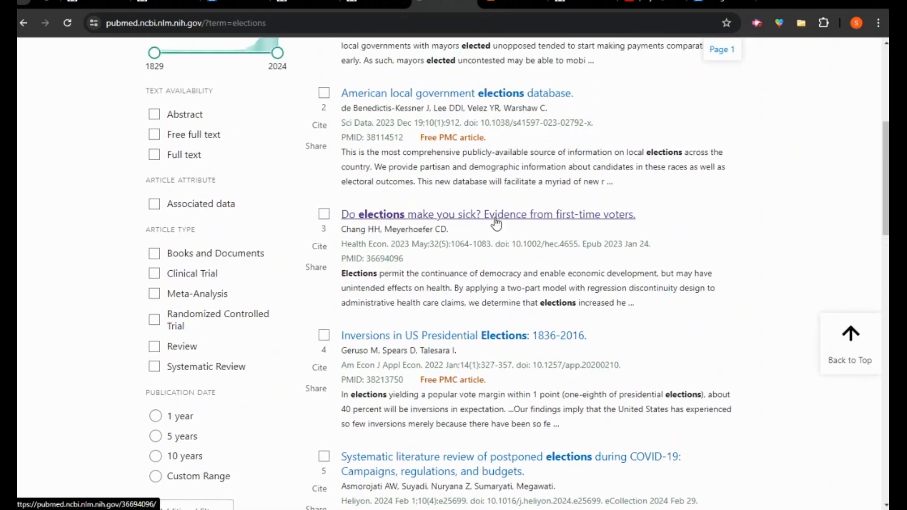
click(434, 216)
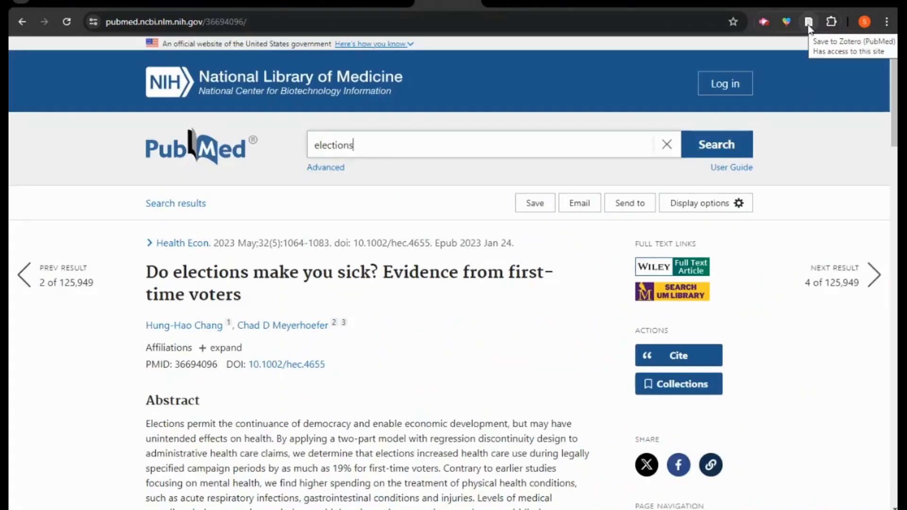
- Save the PubMed article "Do elections make you sick? Evidence from first-time voters" to Zotero
click(809, 22)
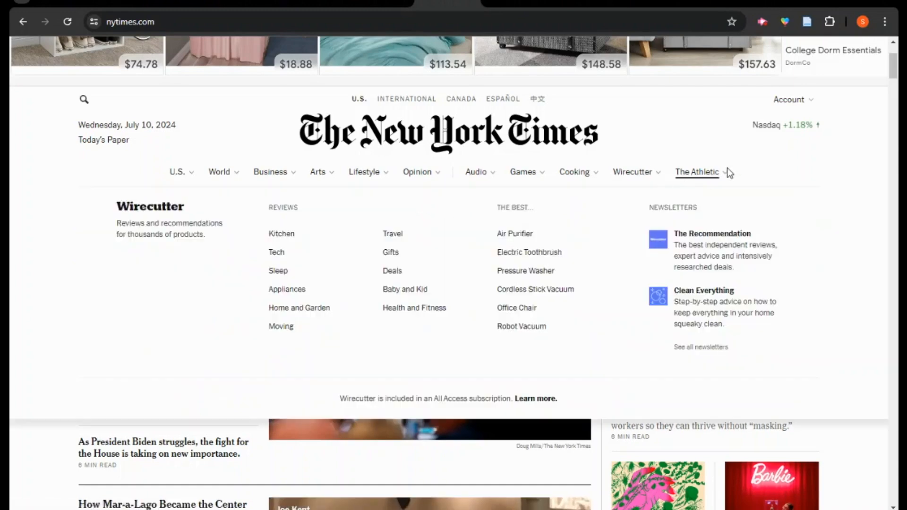
- Look over the New York Times home page and its article "Biden, on Call With Mayors, Works to Shore Up Democratic Support"
scroll(842, 189, up, 3)
scroll(849, 252, down, 3)
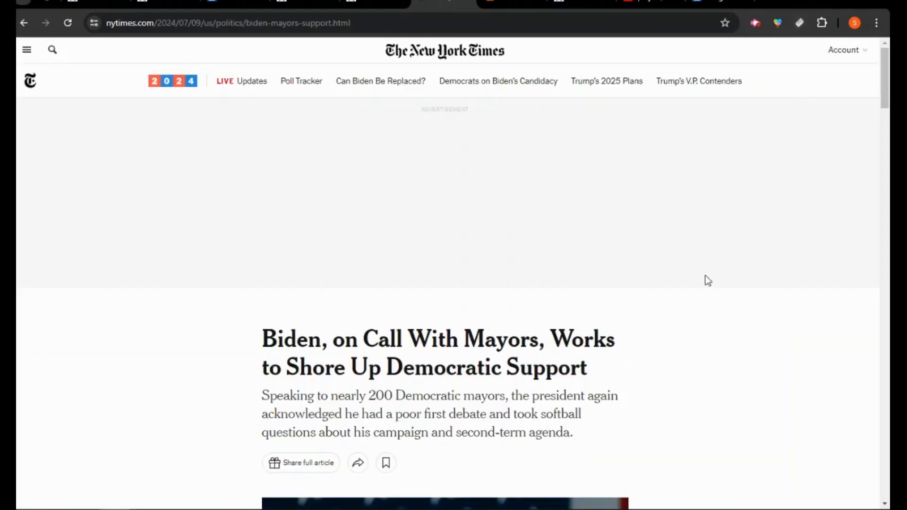
scroll(706, 328, down, 3)
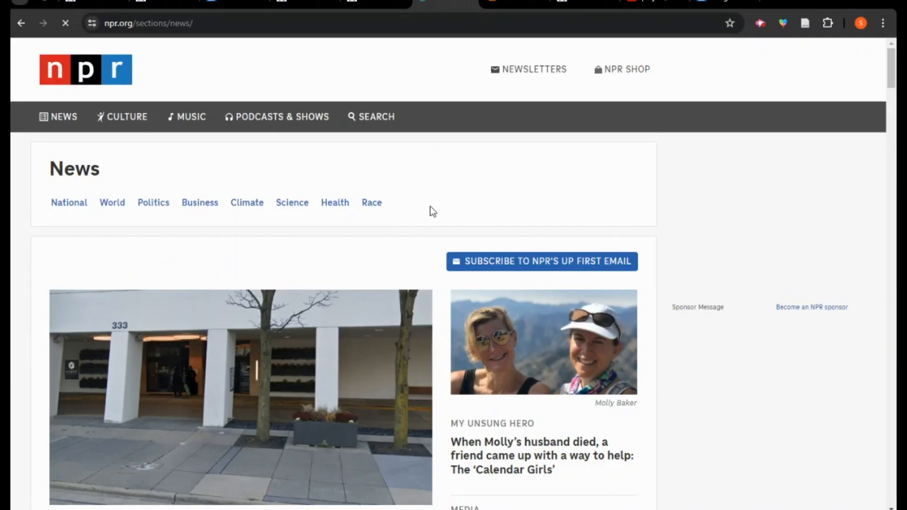
- Open the Politics section of NPR News
click(156, 203)
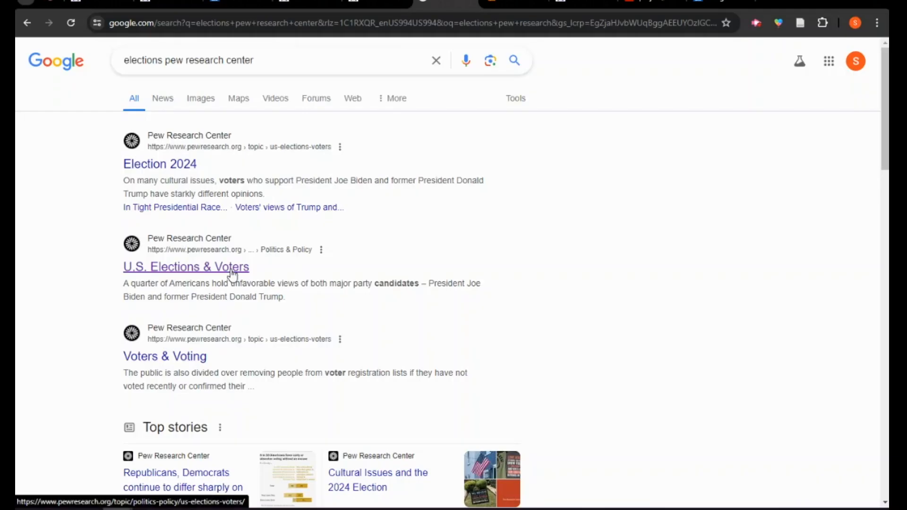
- Open Pew Research Center's U.S. Elections & Voters report "In Tight Presidential Race, Voters Are Broadly Critical of Both Biden and Trump" and save it to Zotero
click(232, 268)
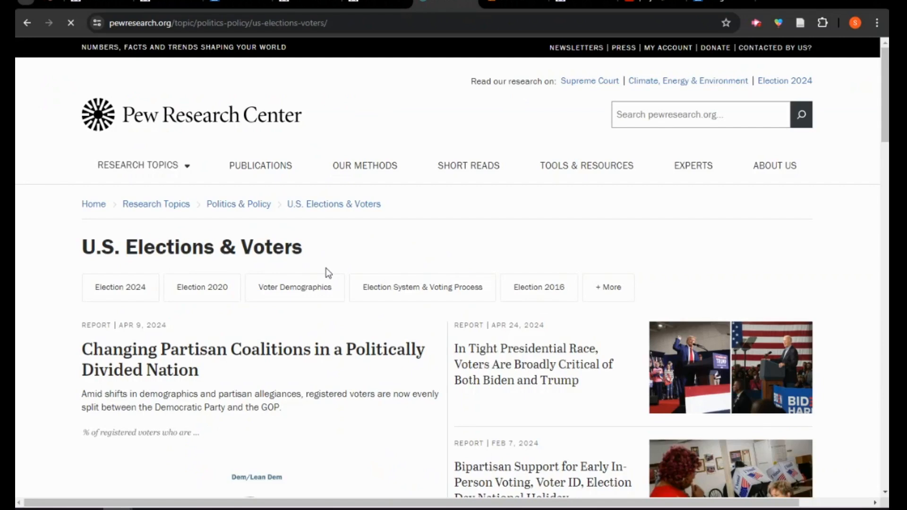
click(504, 381)
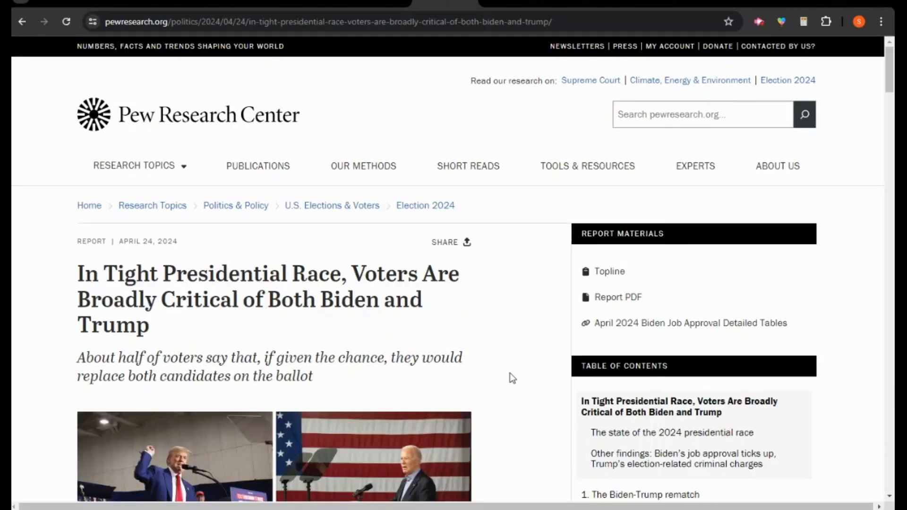
click(804, 25)
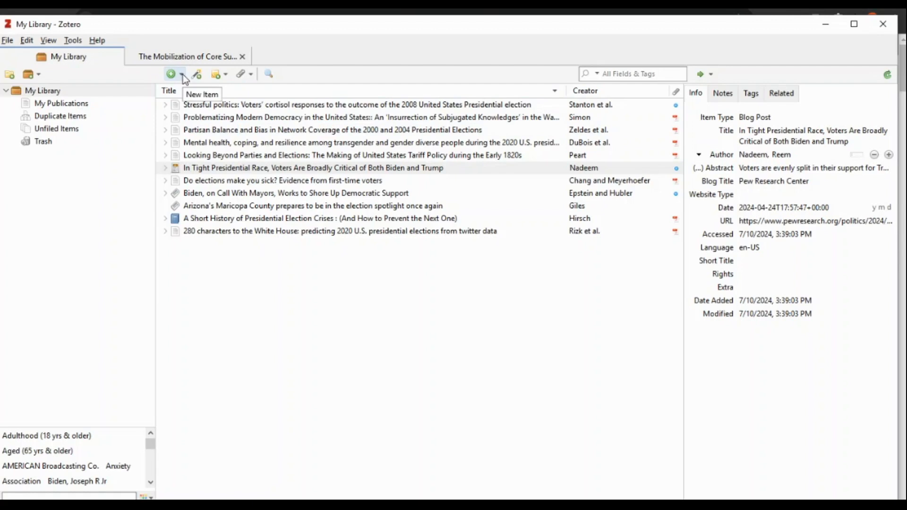
- View the item types offered for manually creating a new item in the Zotero library, including the additional types
click(182, 75)
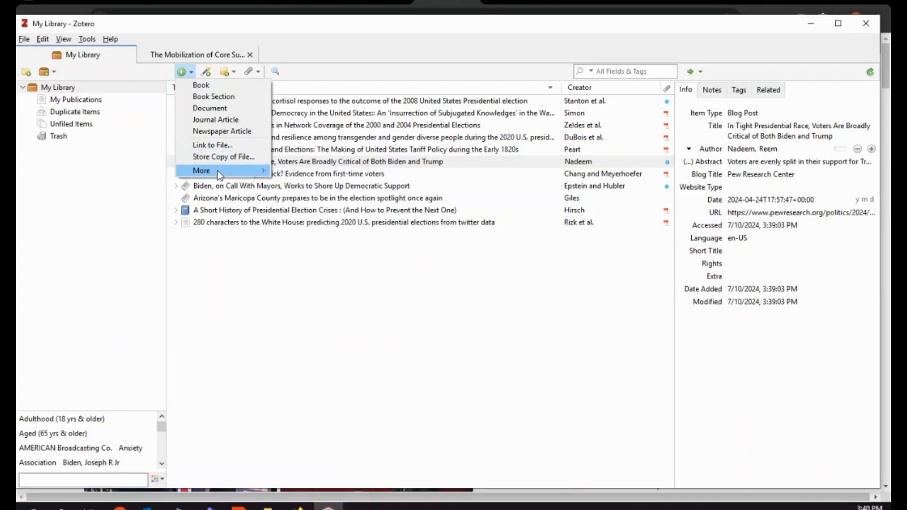
mouse_move(232, 178)
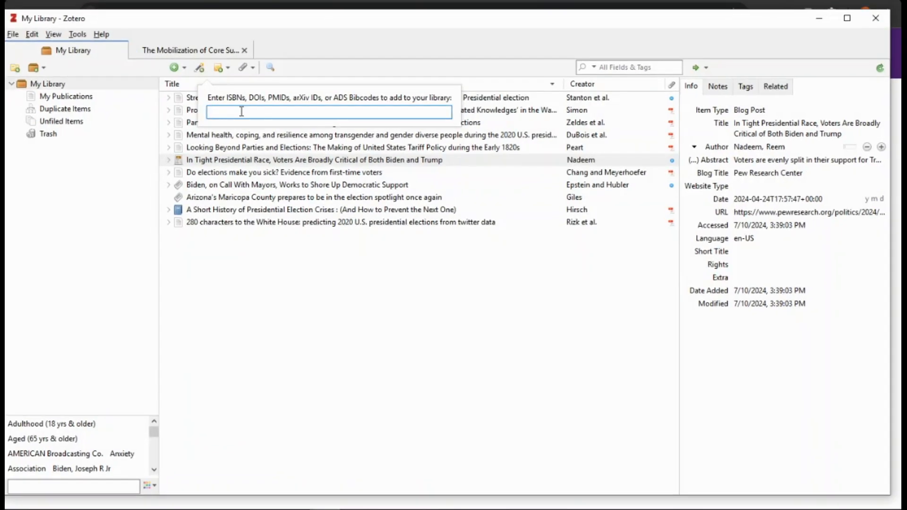
- Add an article to the library by its PMID 30443109 and expand the added item
text(30443109)
key(Return)
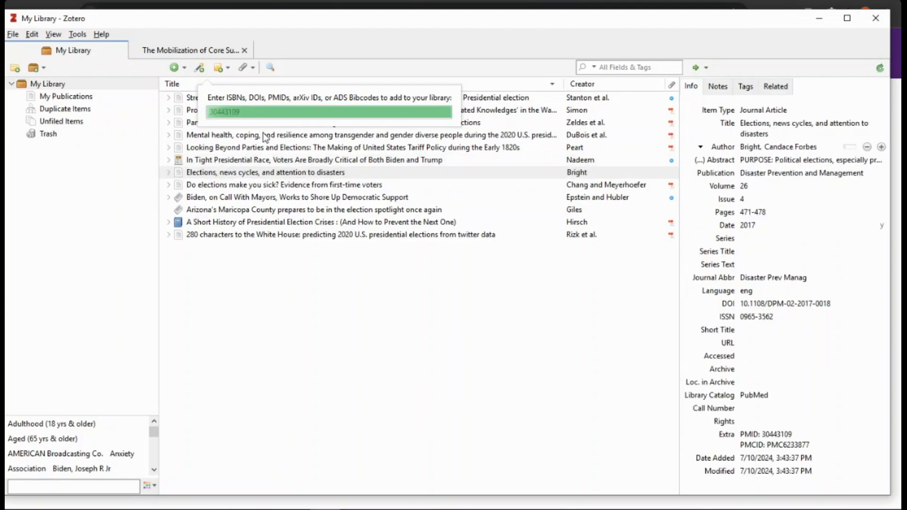
click(168, 173)
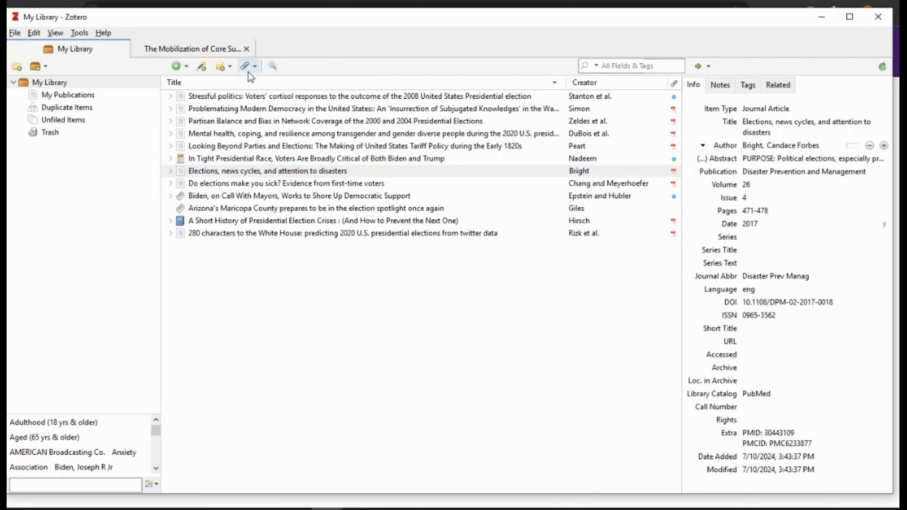
- Try to add a child note to the article "Elections, news cycles, and attention to disasters"
click(230, 67)
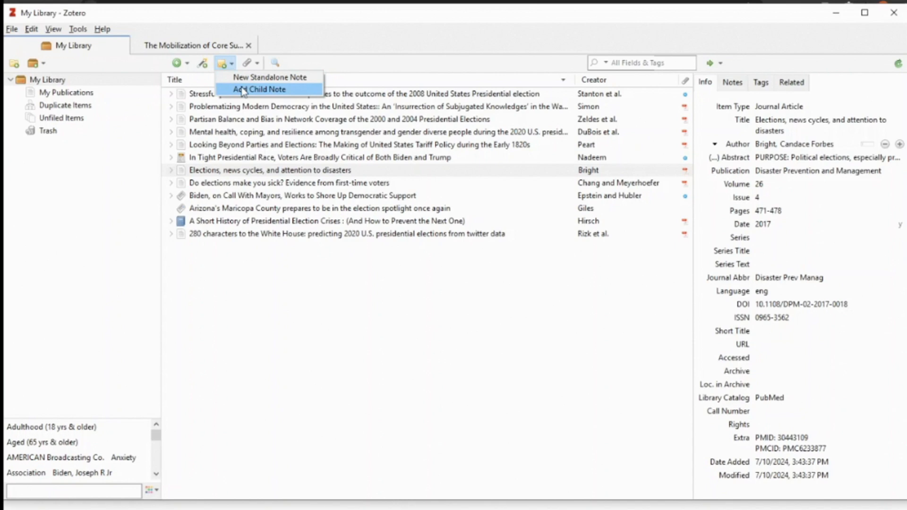
click(242, 89)
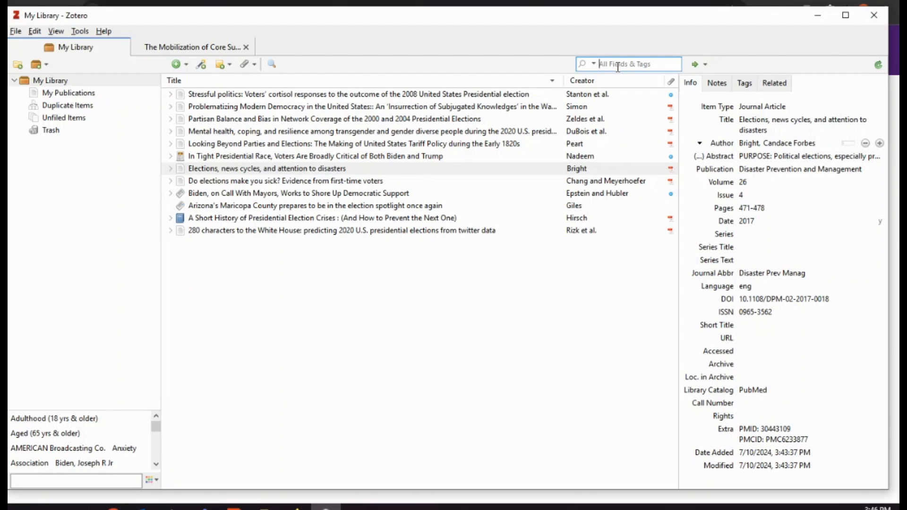
- Search all fields and tags of the library for "stress"
text(stress)
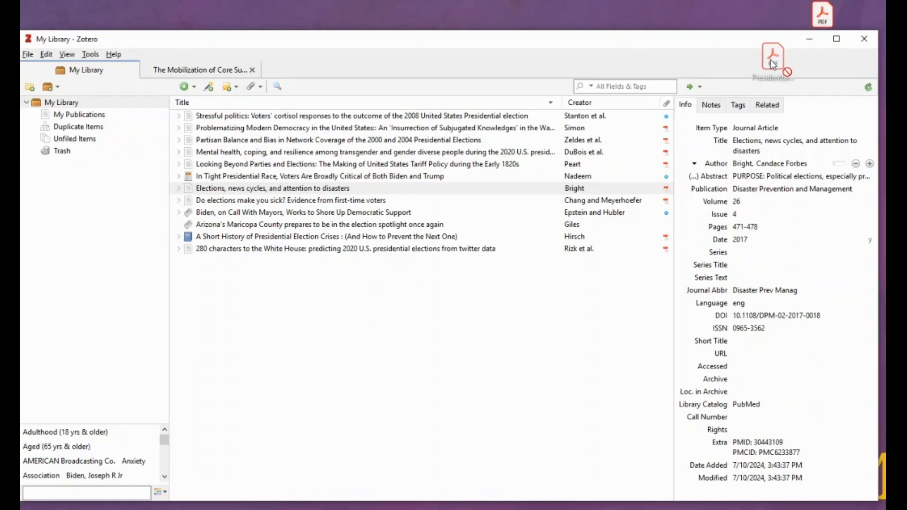
- Import the presidential elections PDF from the desktop into the library as a new item and expand that item to show its attachment
drag(774, 64, 451, 292)
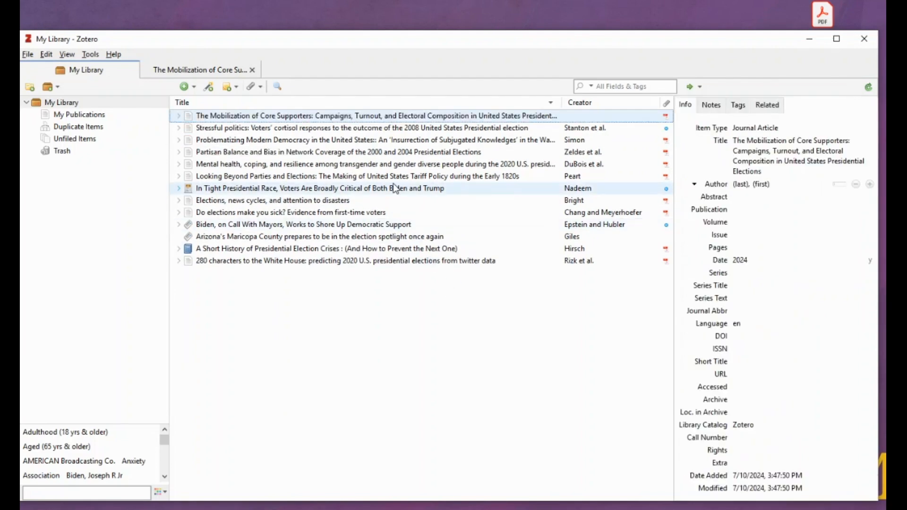
click(179, 116)
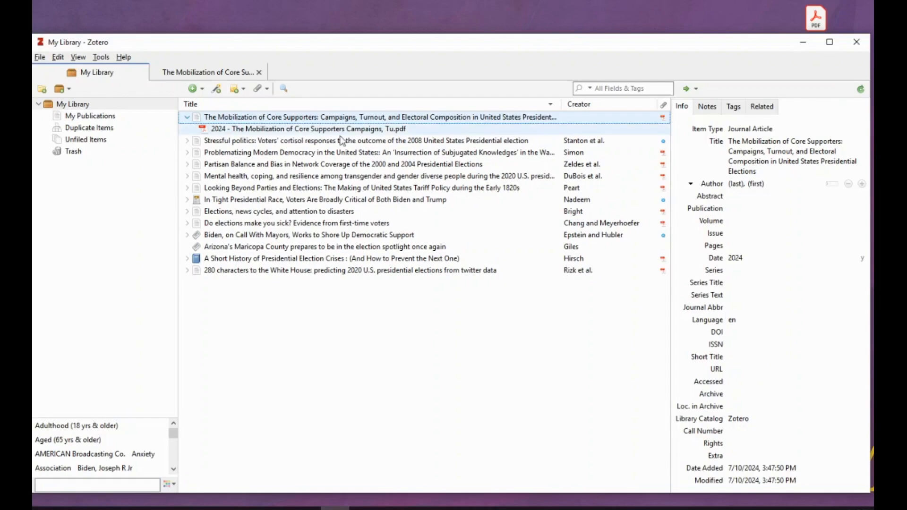
- Open the author's last name for editing on "The Mobilization of Core Supporters" item
click(736, 185)
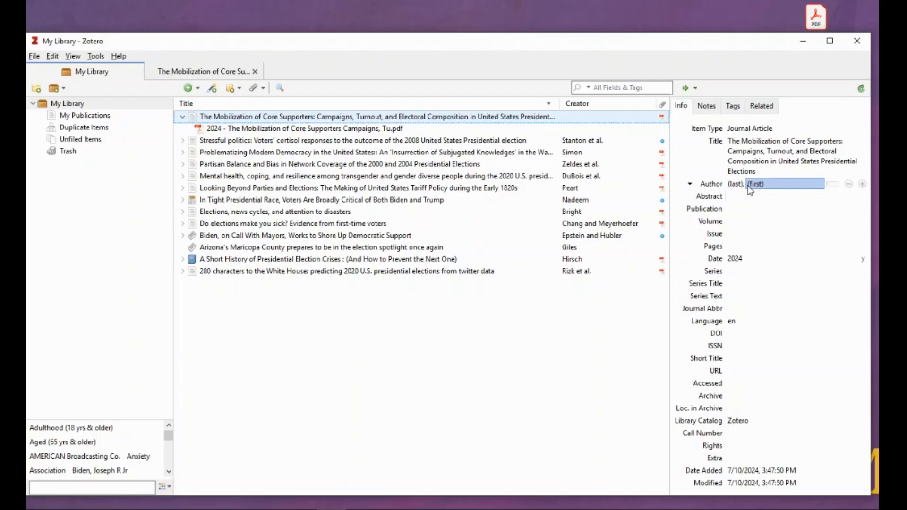